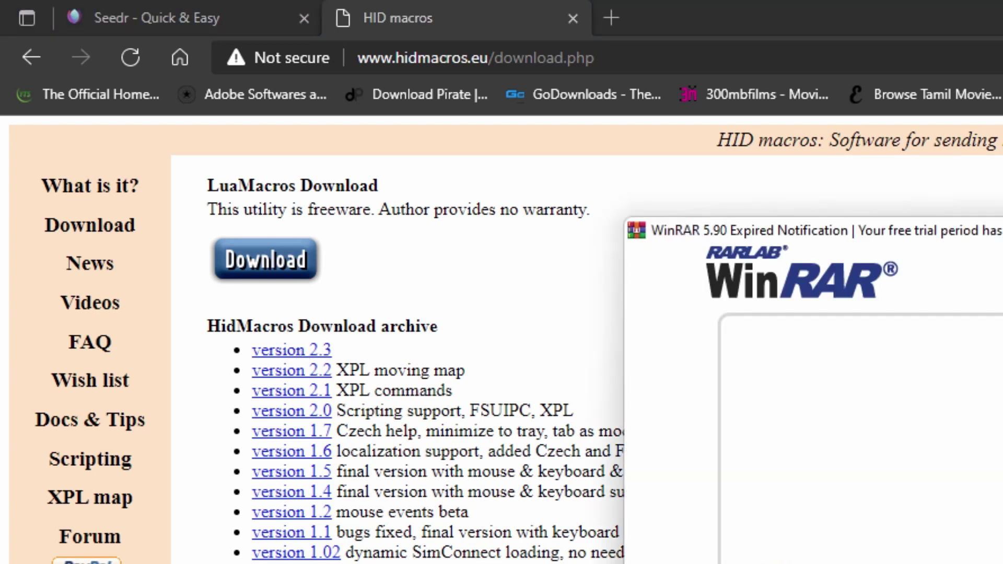
Extract all files from HidMacros.zip into the HID MACRO folder on the C: drive.
click(1001, 231)
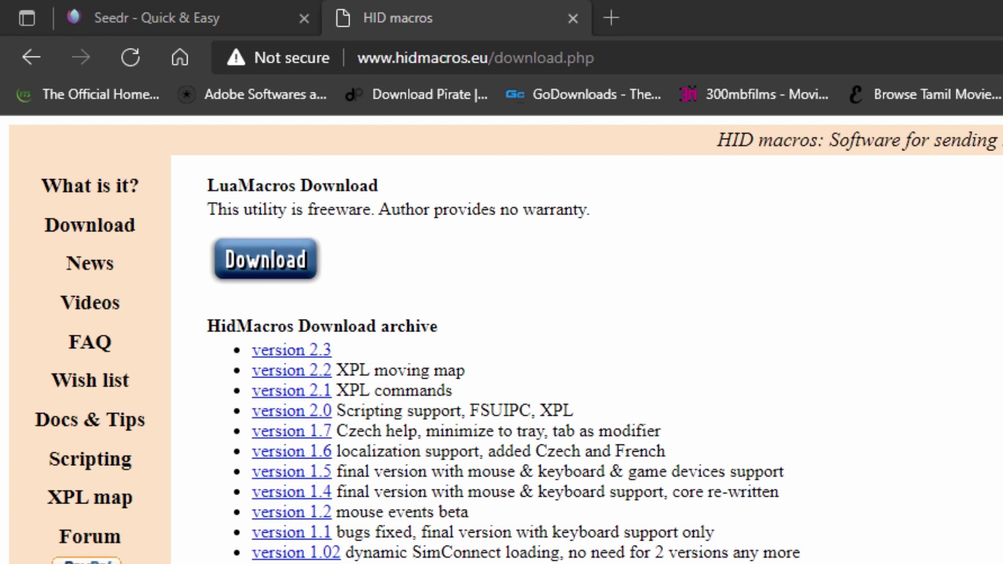
key(alt+Tab)
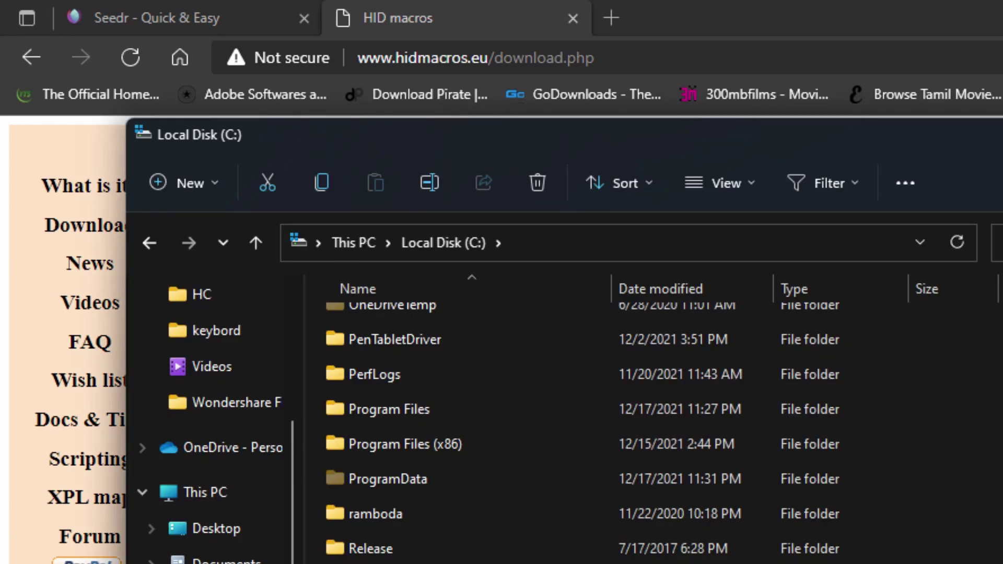
key(Return)
drag(985, 366, 806, 555)
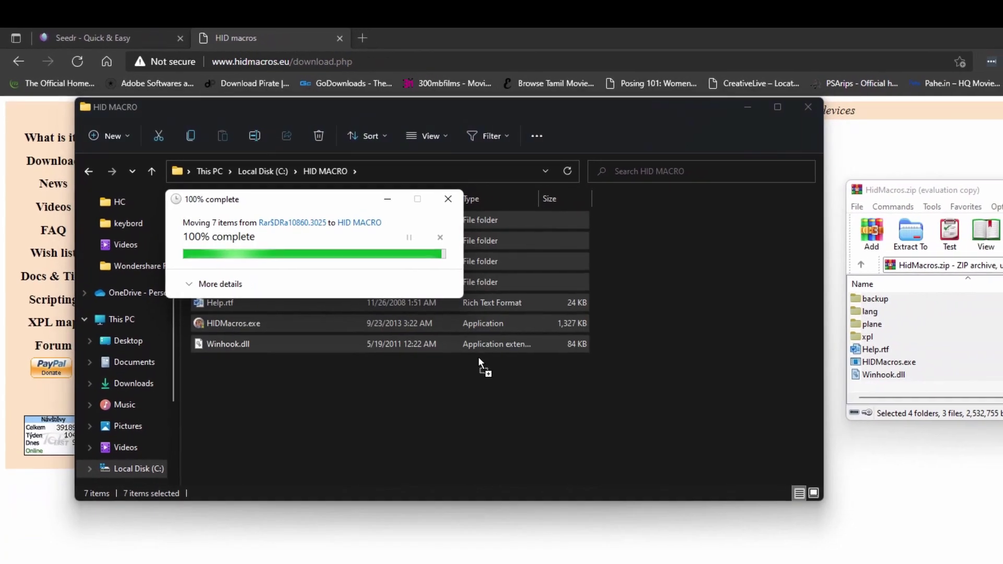
click(535, 422)
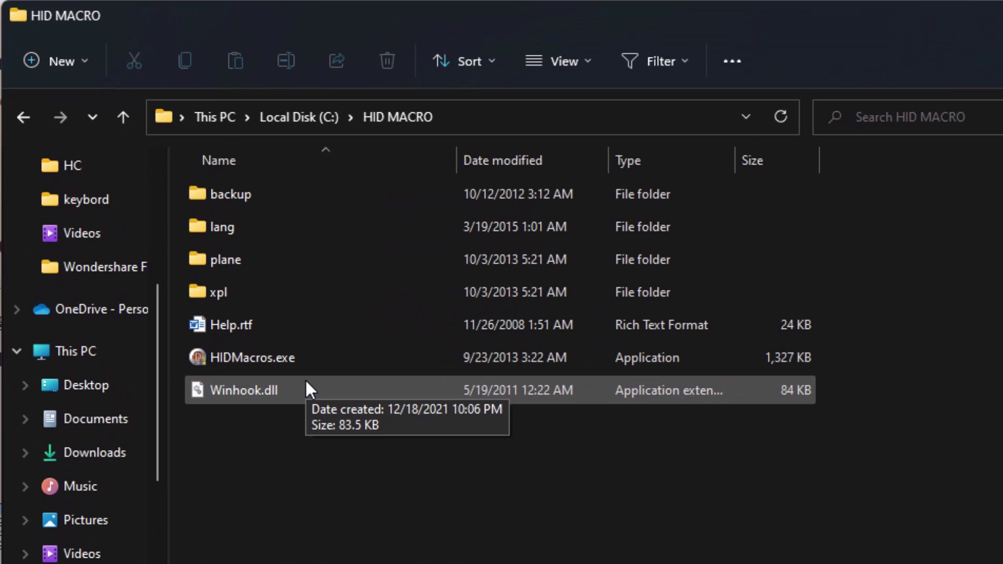
Run HIDMacros.exe as administrator and test the second keyboard's F1 key in the Macros test area.
right_click(254, 357)
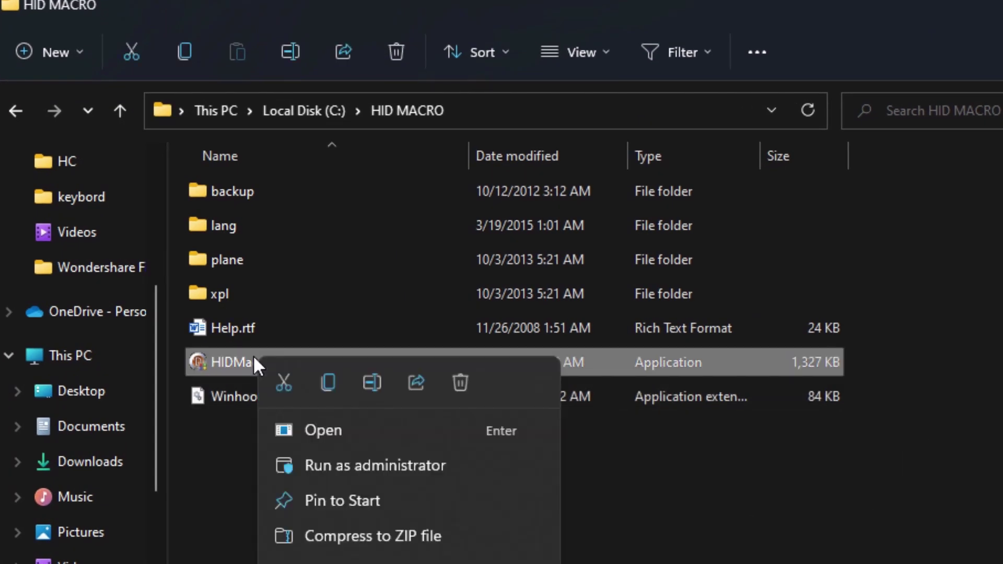
click(368, 476)
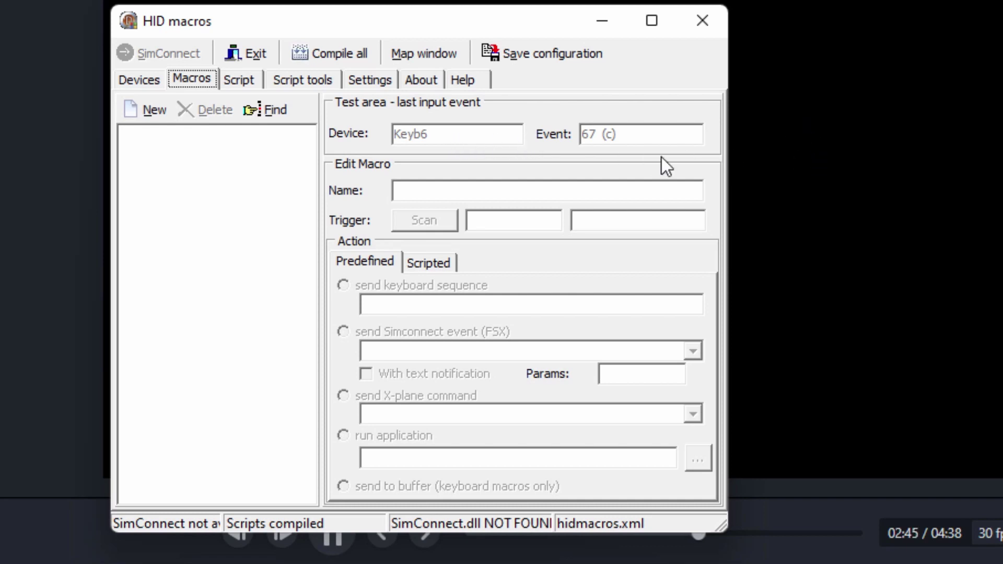
key(F1)
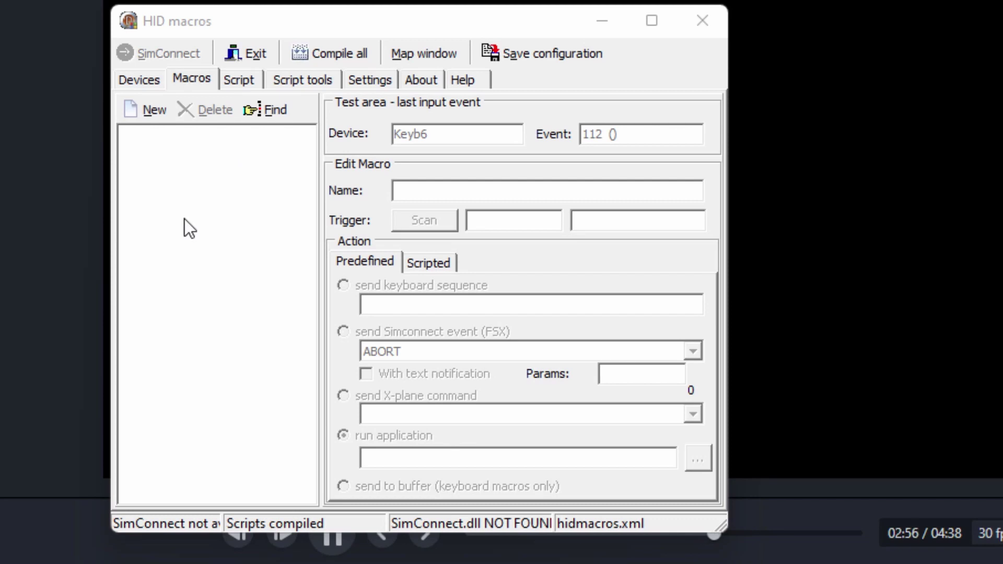
Create a macro named "run premire" and assign F1 on the second keyboard as its trigger.
click(141, 121)
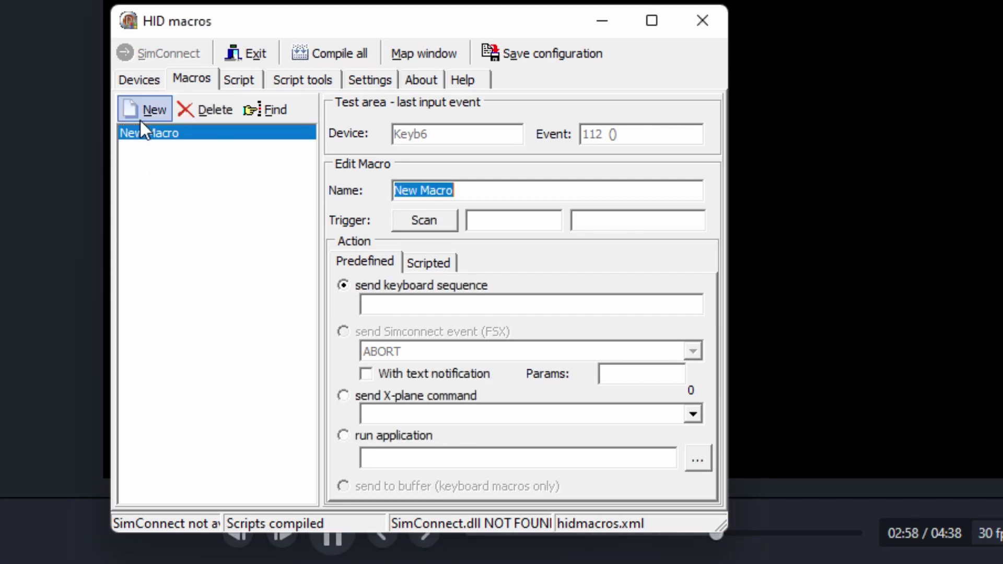
text(run premire)
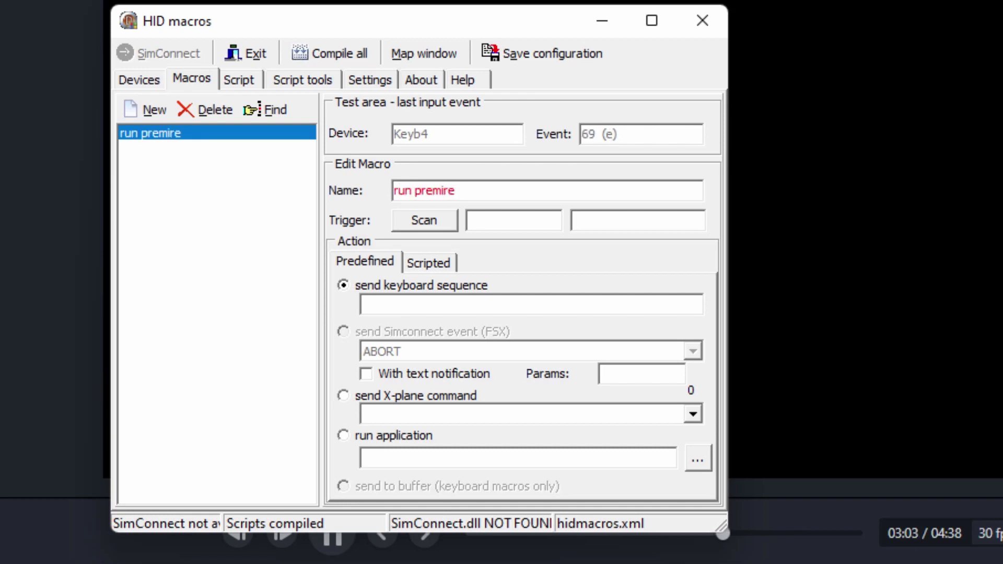
click(443, 223)
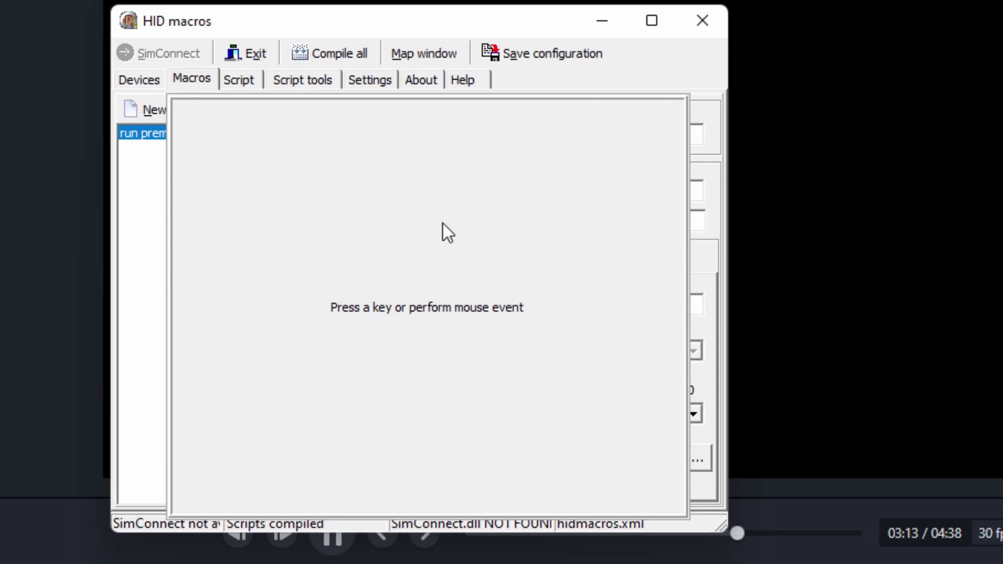
key(F1)
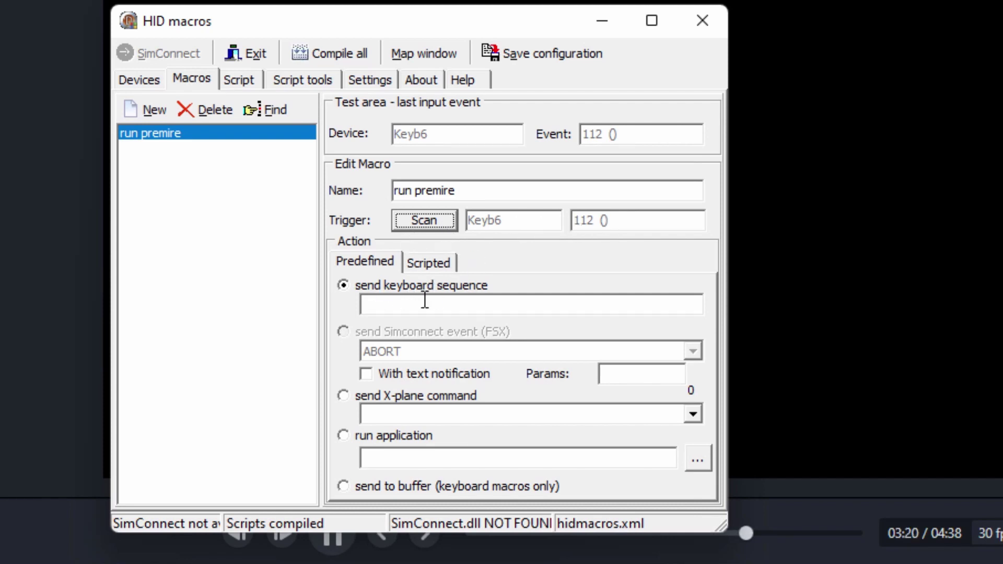
Set the "run premire" macro to run Adobe Premiere Pro.exe from the Adobe Premiere Pro 2020 folder.
click(345, 436)
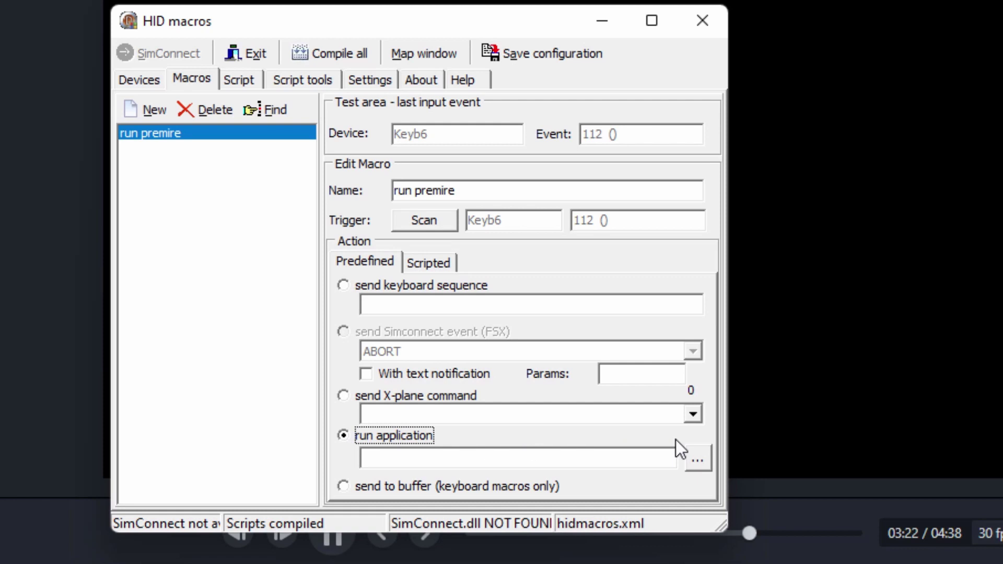
click(700, 460)
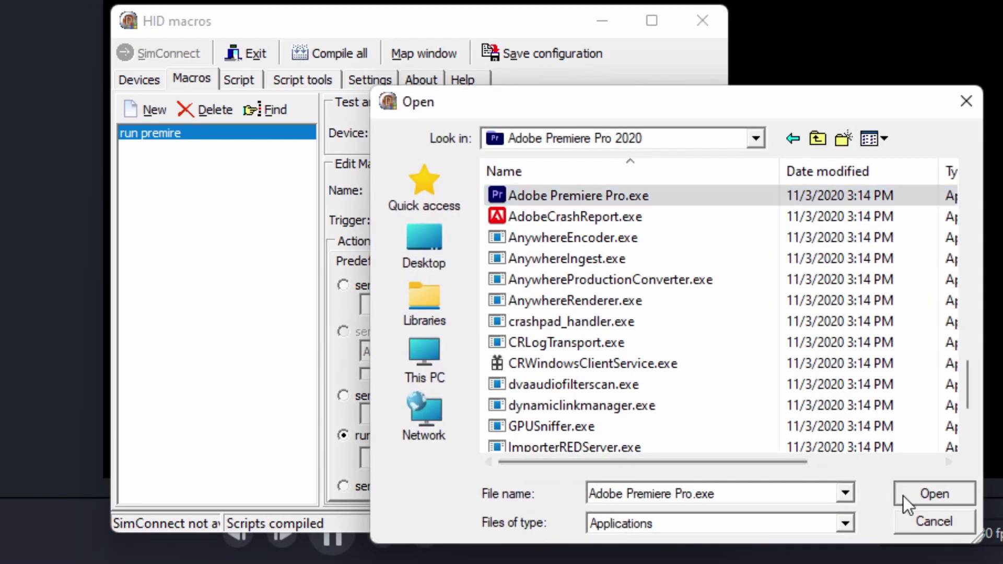
click(904, 496)
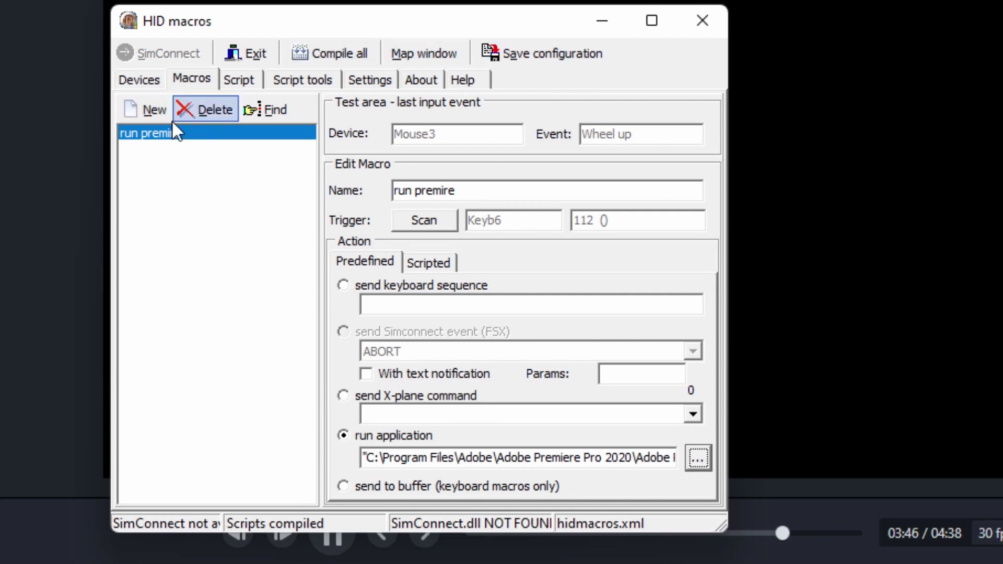
Create a macro named "open photoshop" and assign F2 on the second keyboard as its trigger.
click(140, 109)
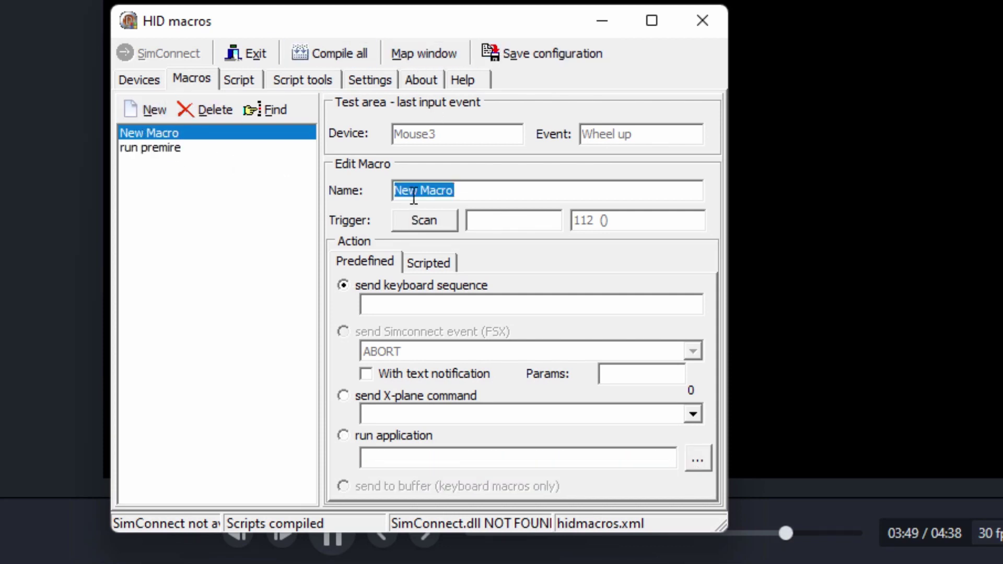
text(open photoshop)
click(426, 221)
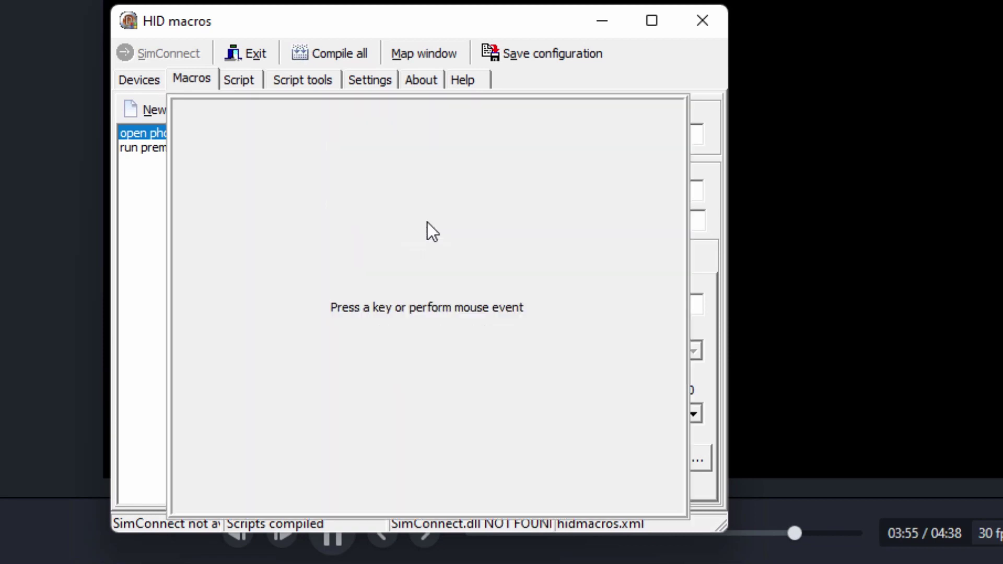
key(F2)
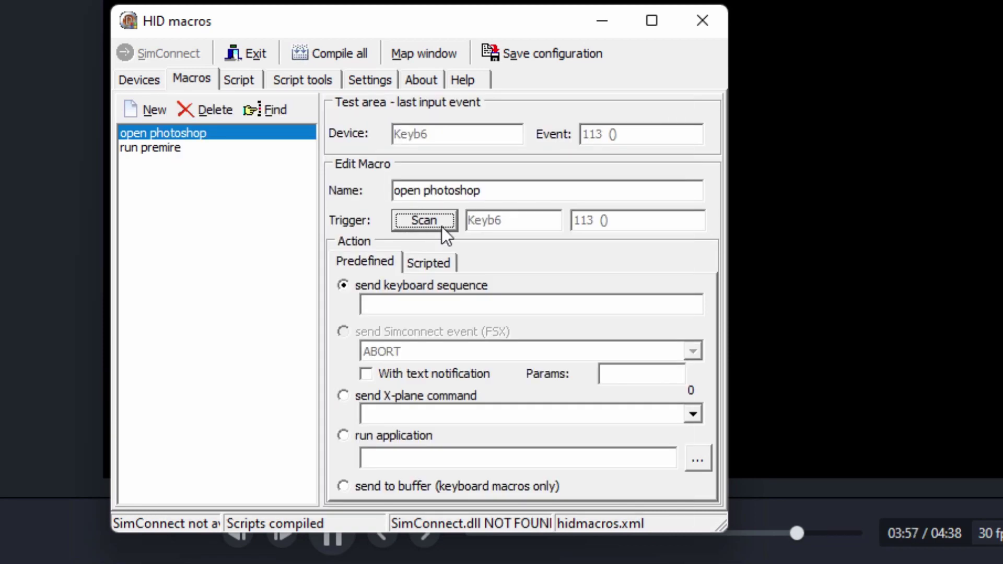
Set the "open photoshop" macro to run the Photoshop application from the Adobe Photoshop 2020 folder.
click(393, 436)
click(698, 461)
click(587, 366)
double_click(587, 365)
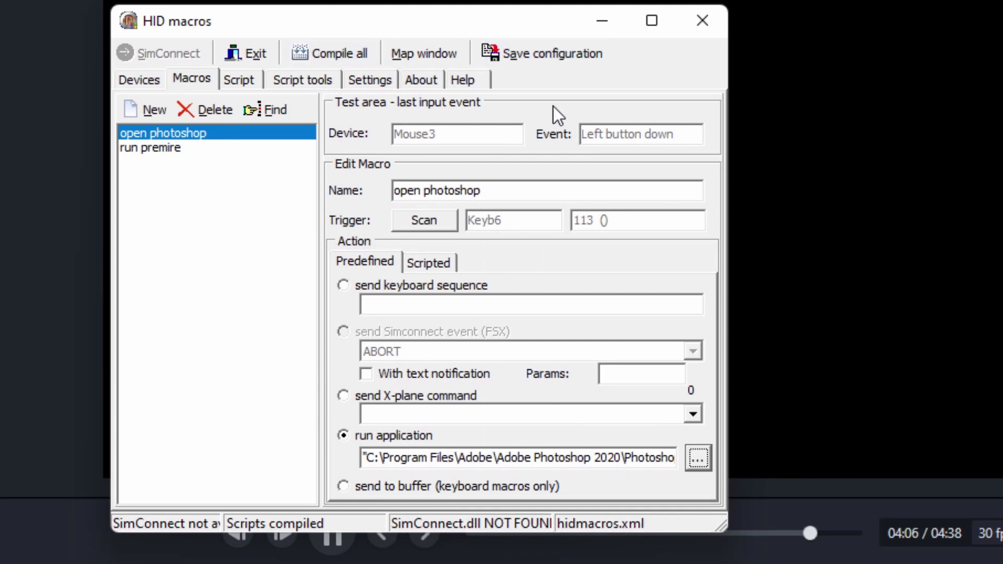
Test the Premiere Pro and Photoshop launch macros with their F1 and F2 triggers.
key(F1)
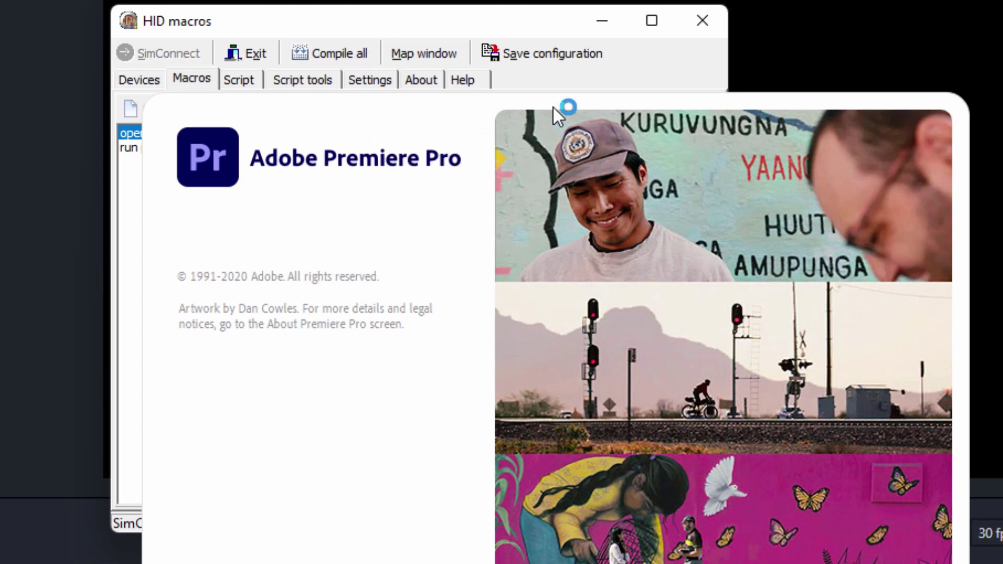
key(F2)
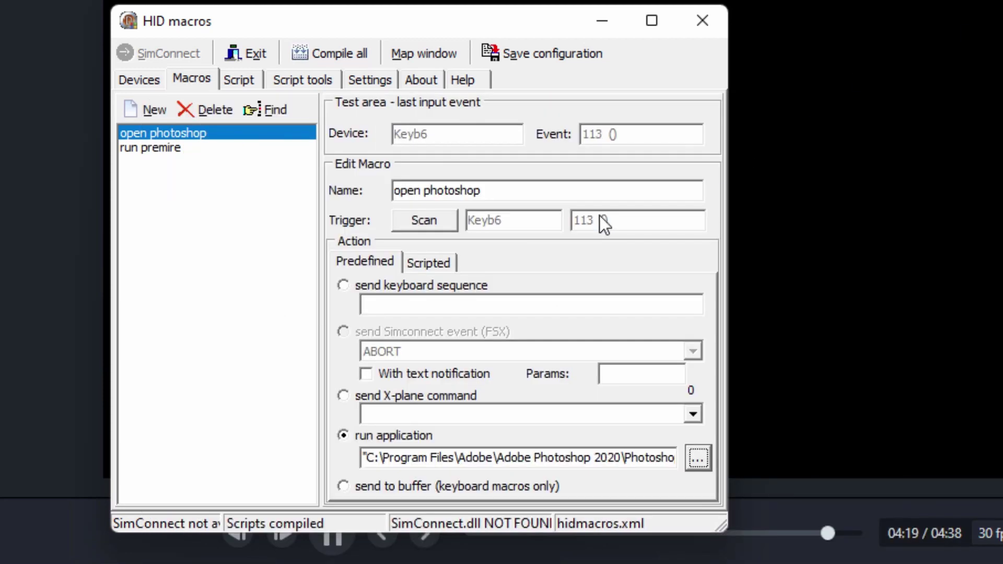
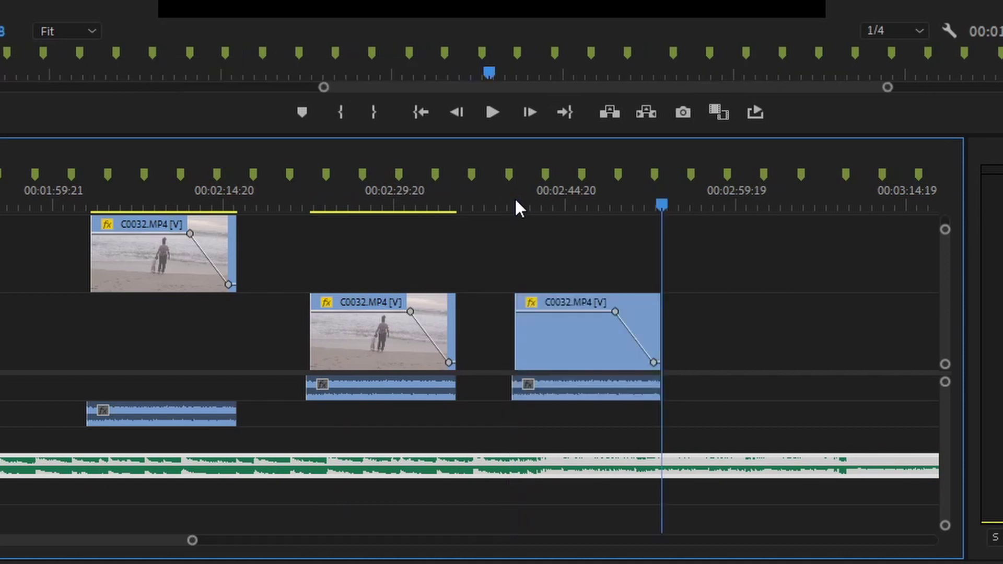
Paste the copied C0032.MP4 clip twice at the playhead in the Premiere Pro timeline.
key(ctrl+v)
key(ctrl+v)
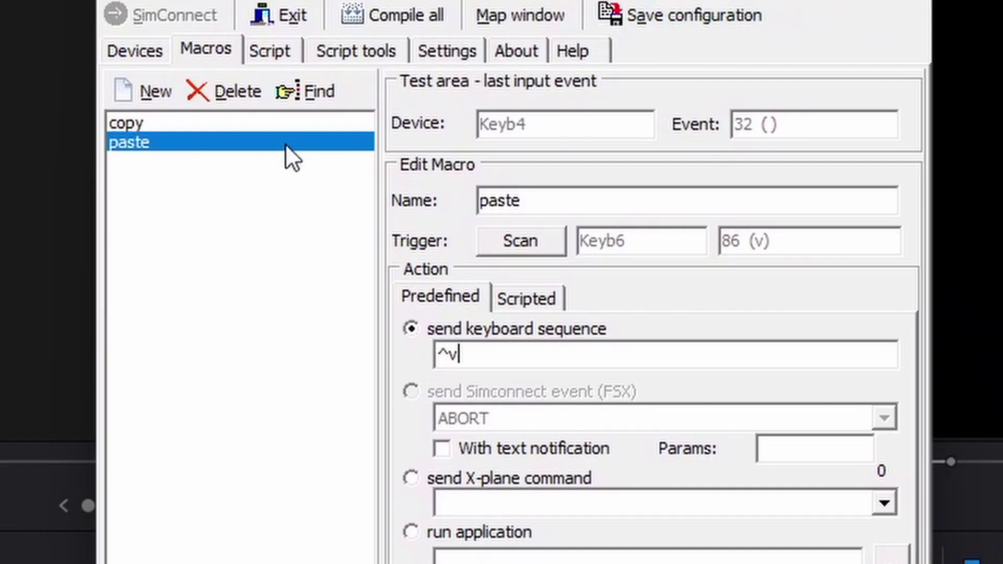
Create a HID macros entry named "redo", triggered by the Z key, that sends the keyboard sequence ^+z.
click(148, 98)
text(redo)
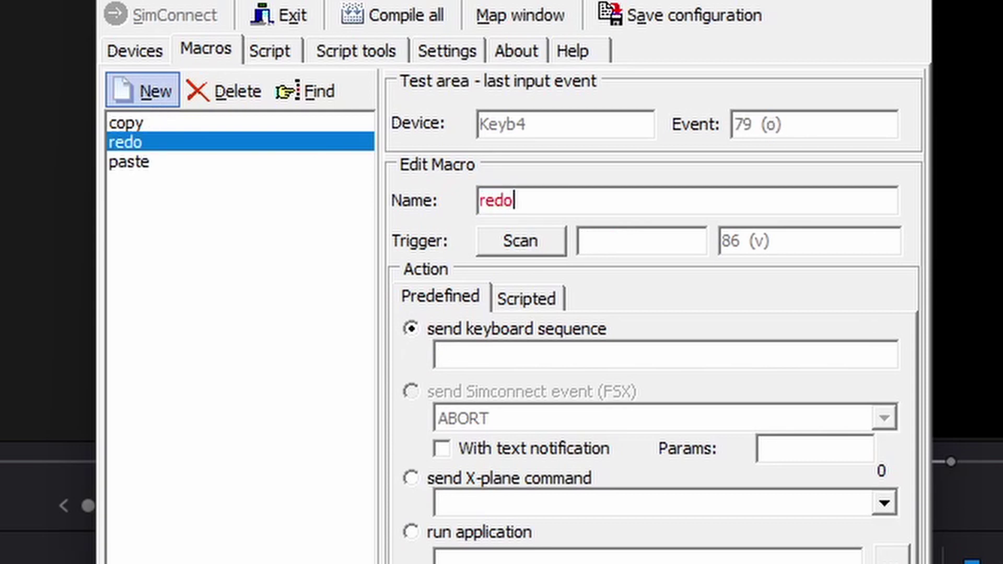
click(520, 248)
text(z^+z)
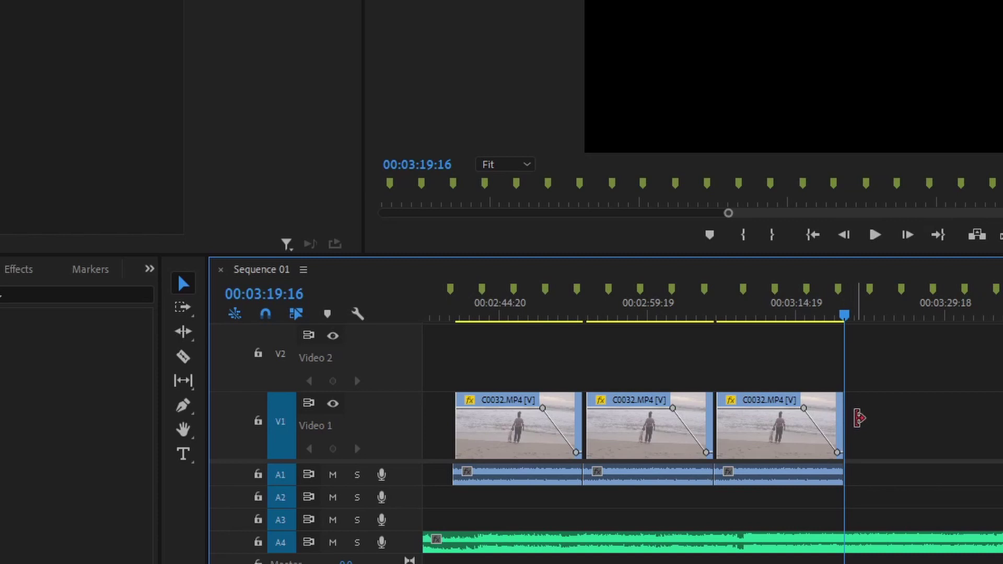
Undo the pasted C0032.MP4 clips in the Premiere Pro timeline and redo them to test the macro.
key(ctrl+z)
key(ctrl+z)
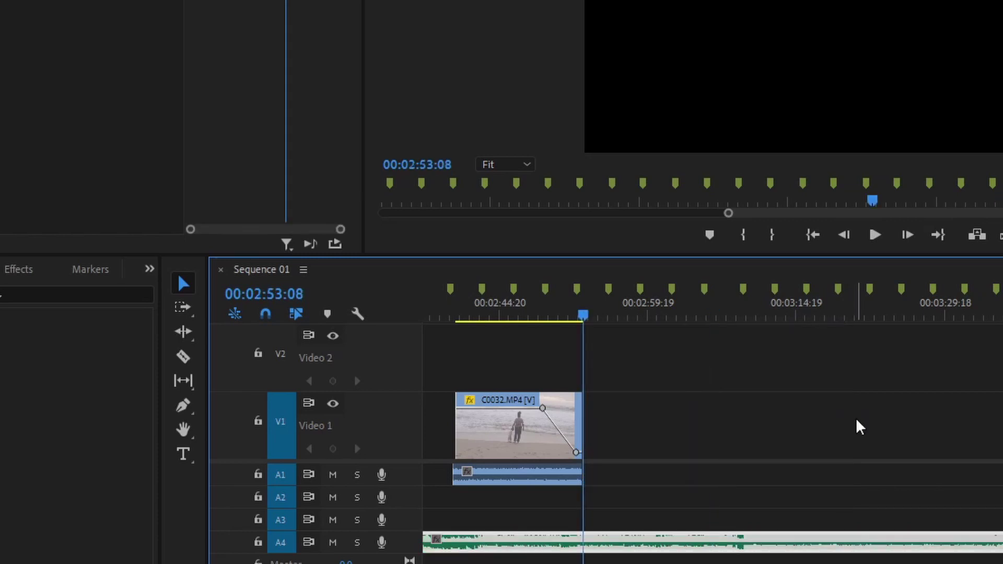
key(ctrl+z)
key(ctrl+shift+z)
key(ctrl+shift+z)
key(ctrl+shift+z)
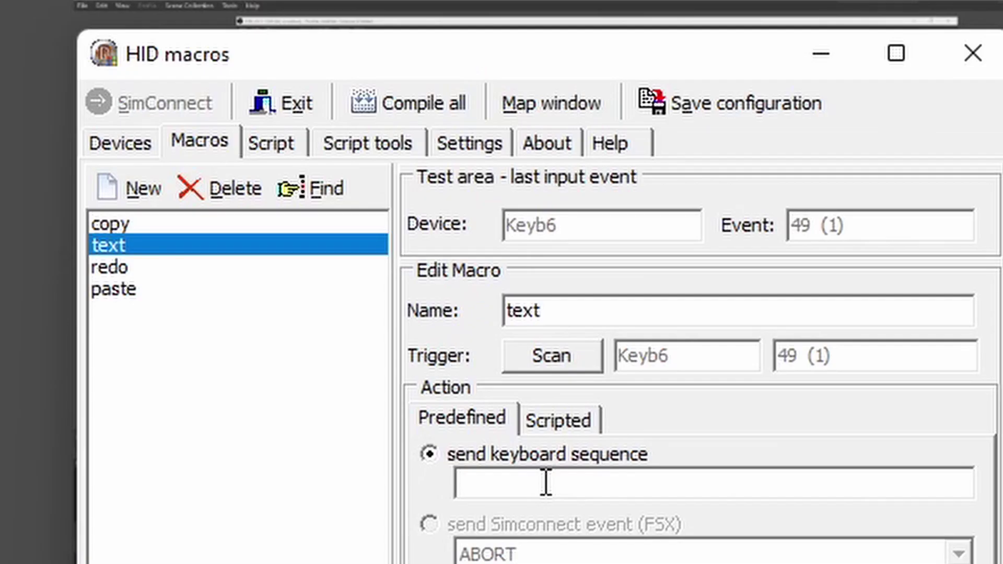
Set the "text" macro's keyboard sequence to "(ceylon nomad)" in HID macros and save the configuration.
text((cey)
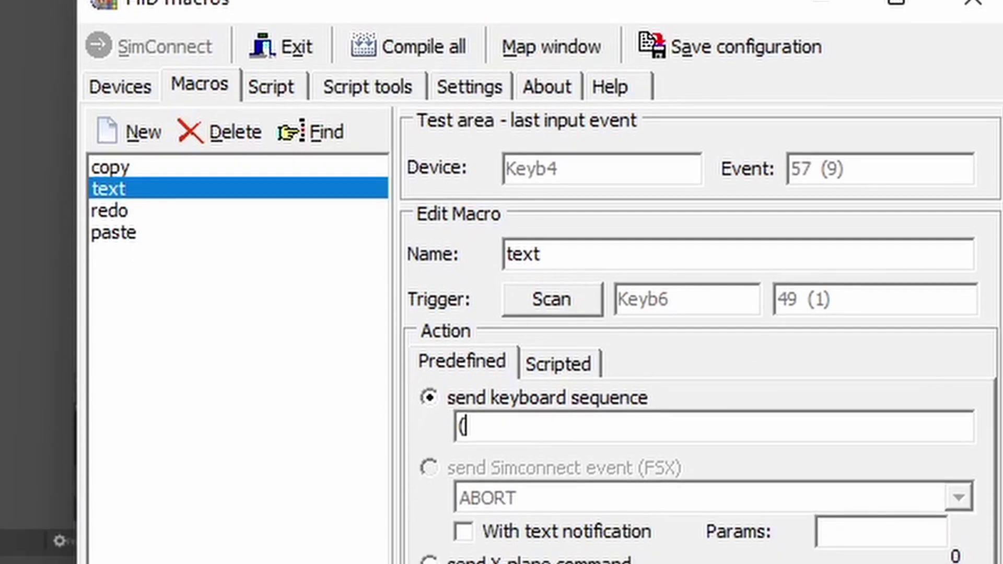
text(lon n)
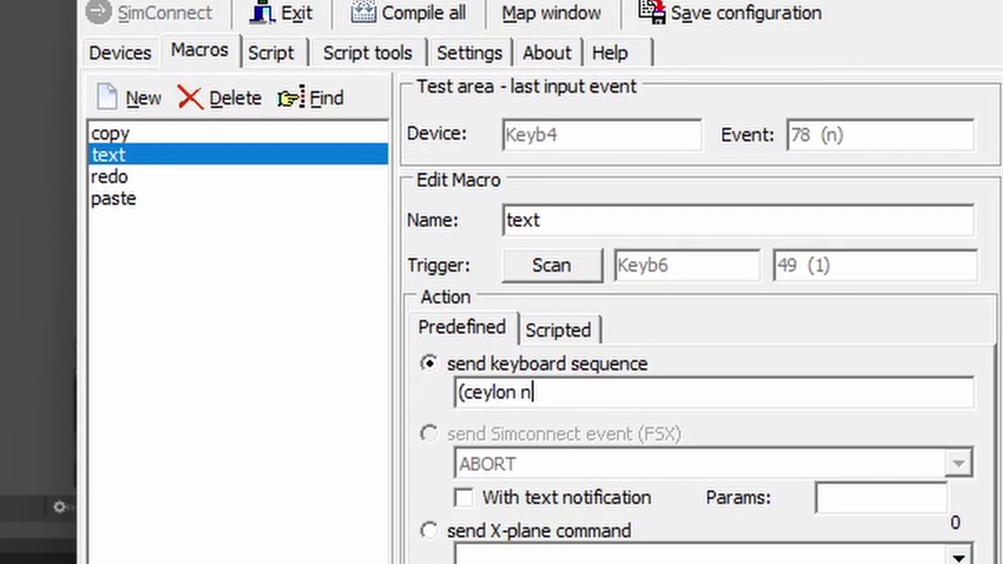
text(omad))
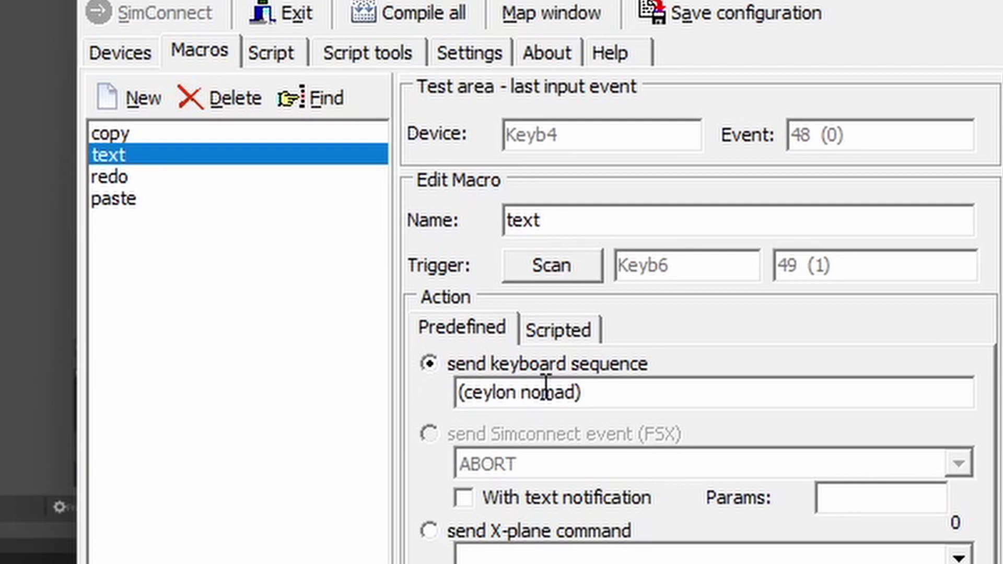
click(665, 15)
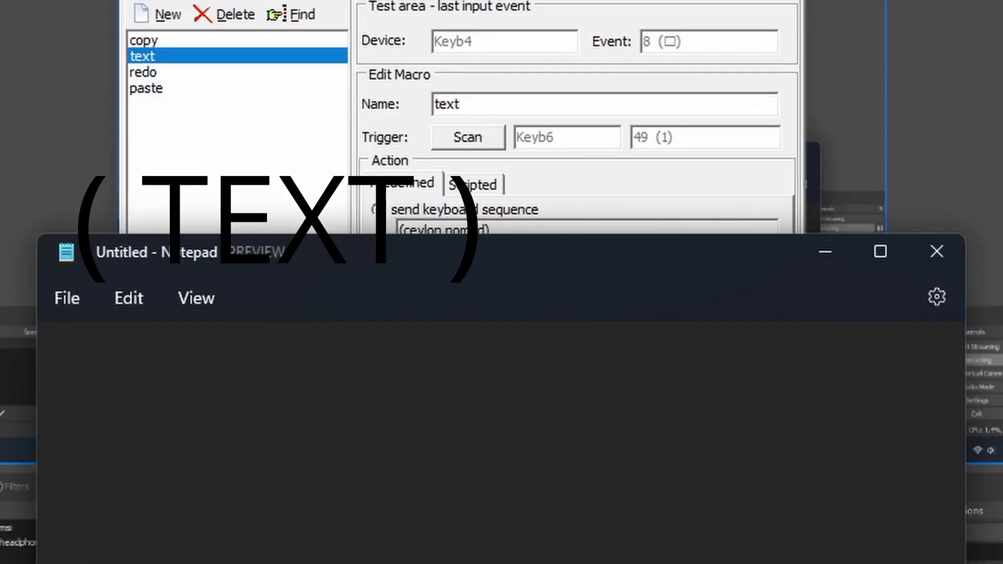
Switch to Notepad, test the "text" macro with its 1 trigger and enter TTTTTT.
key(1)
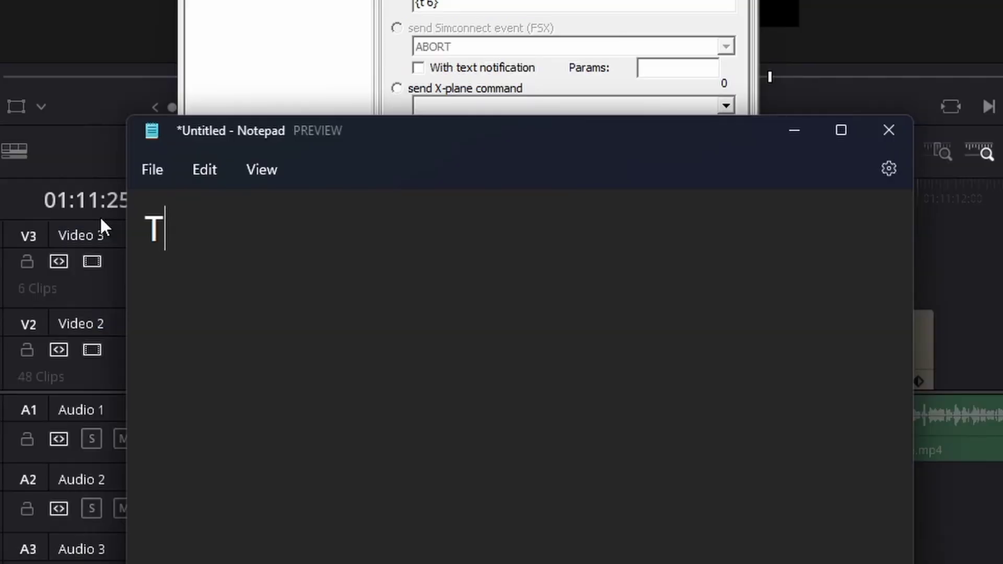
text(TTTTTT)
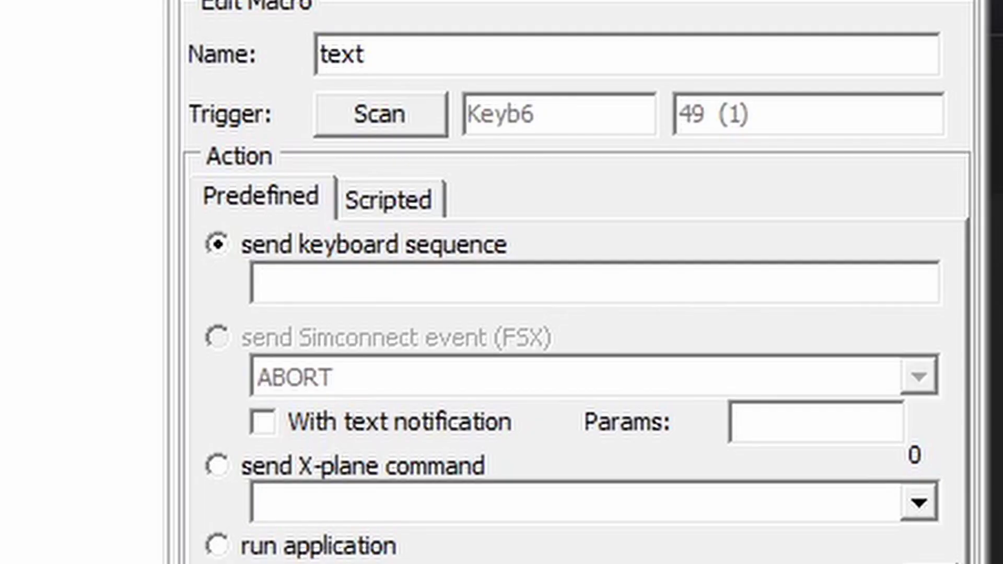
Set the "text" macro's keyboard sequence to {T 6} and start a new line in Notepad.
text({T 6)
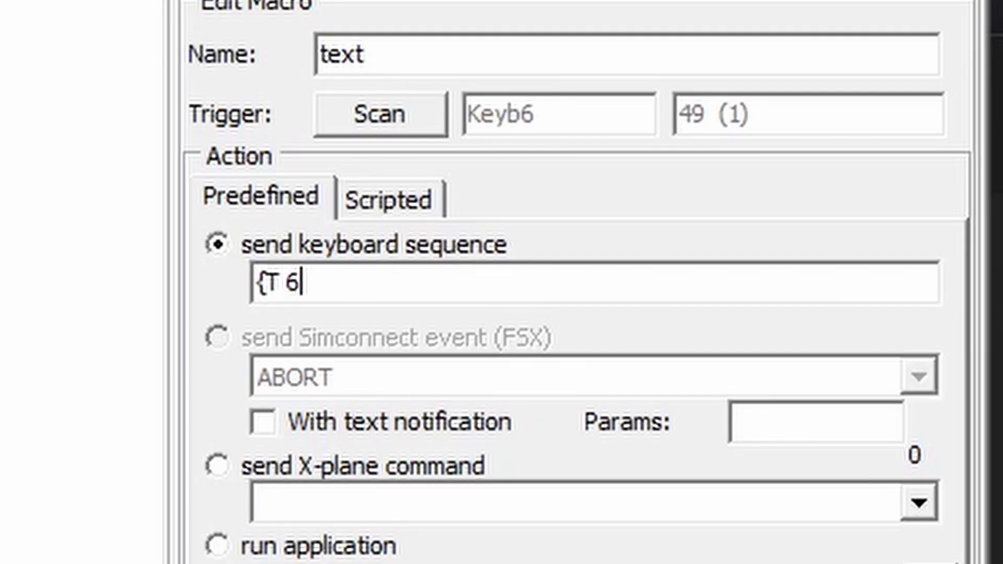
text(})
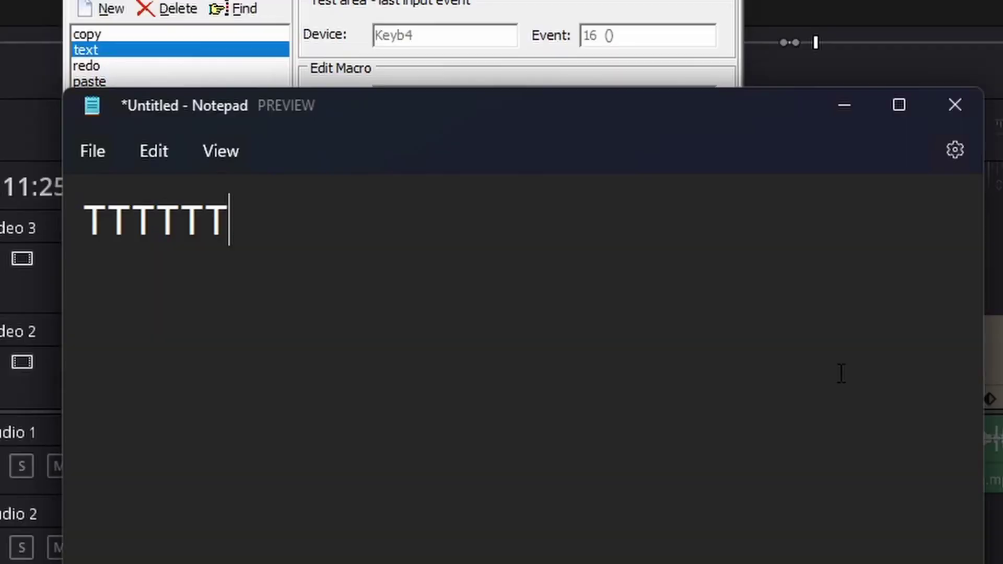
key(Return)
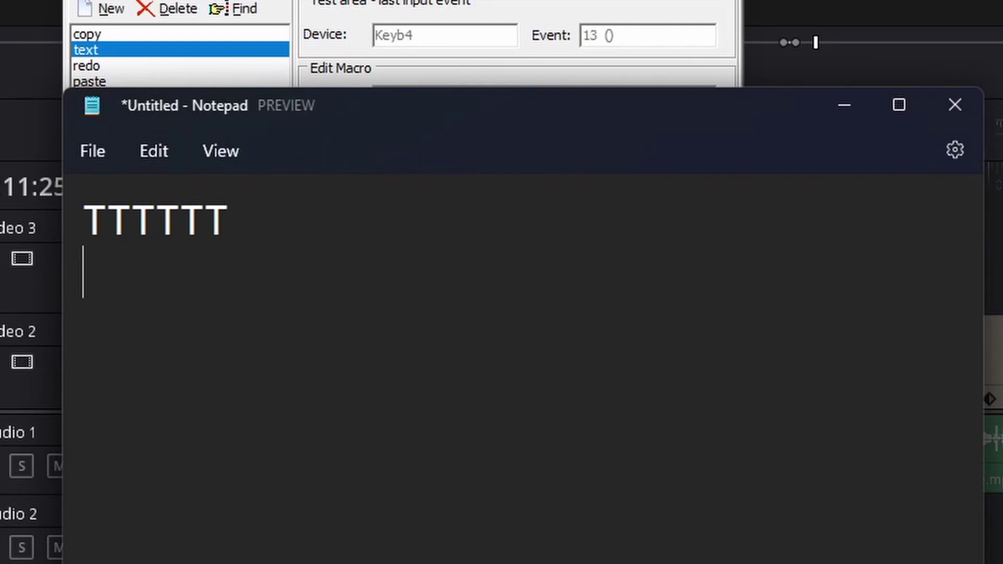
Test the edited "text" macro in Notepad by entering TTTTTT on the new line.
text(TTTTTT)
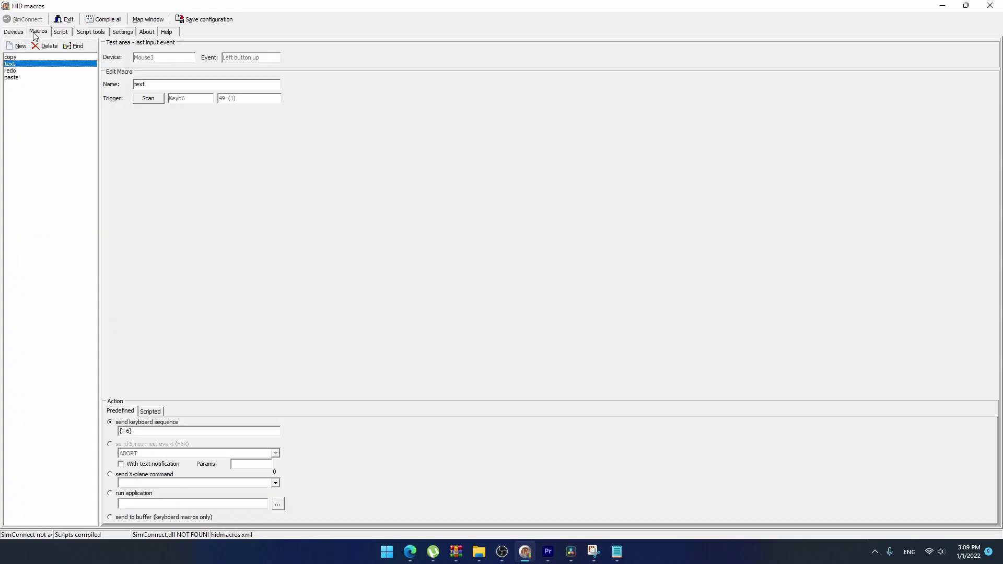
Read the HID macros help on supported special characters and key names for keyboard sequences.
click(168, 33)
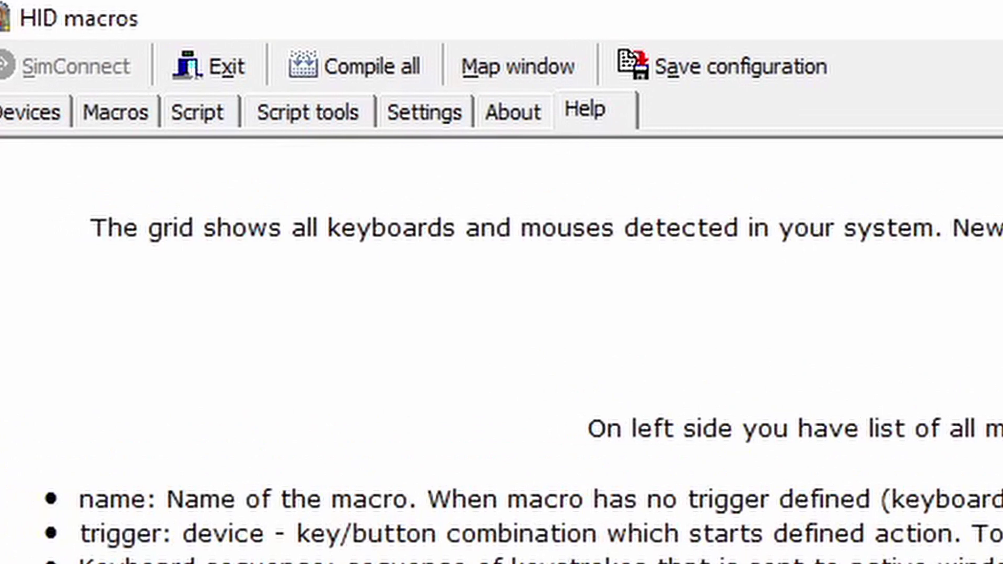
scroll(502, 351, down, 15)
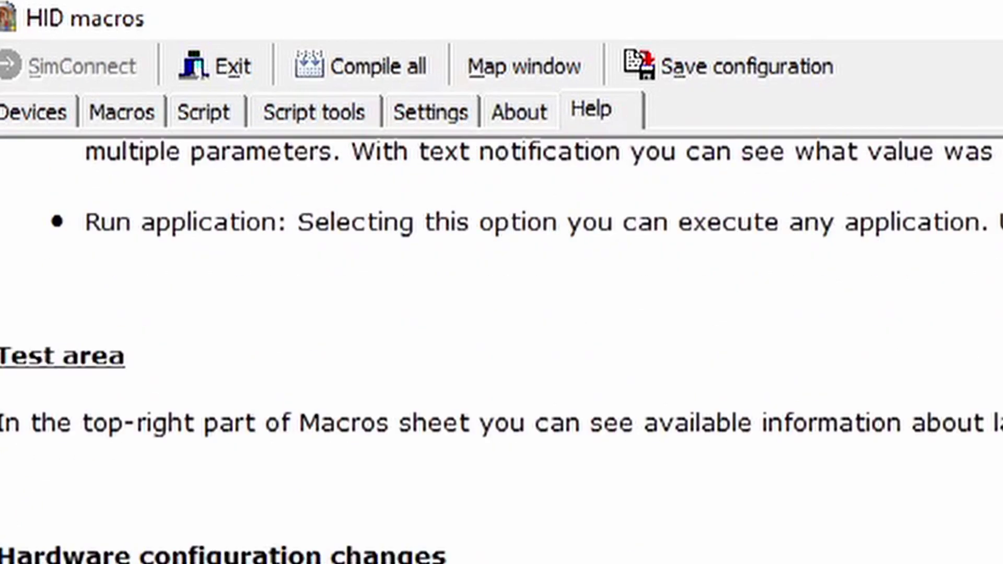
scroll(502, 350, down, 20)
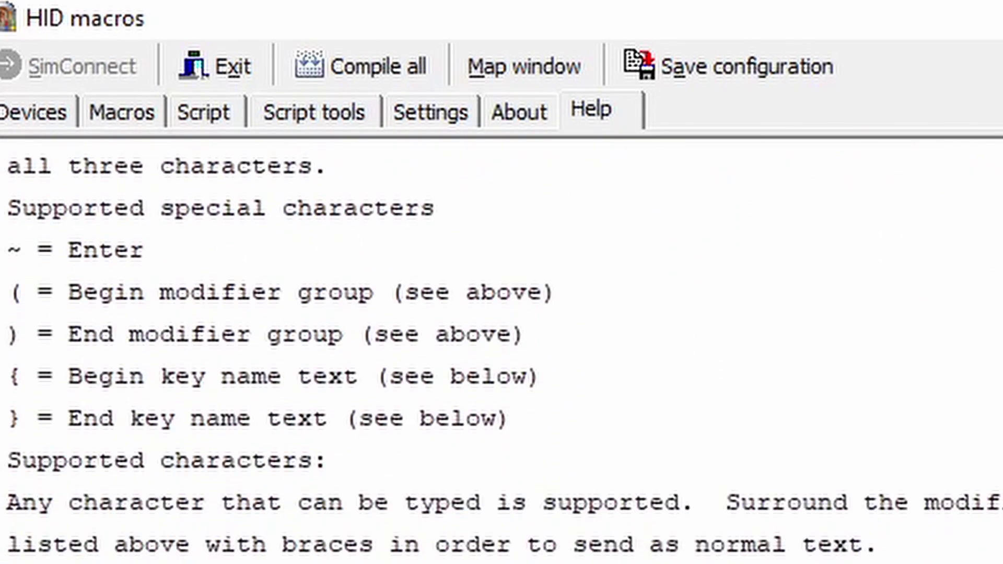
scroll(501, 350, down, 3)
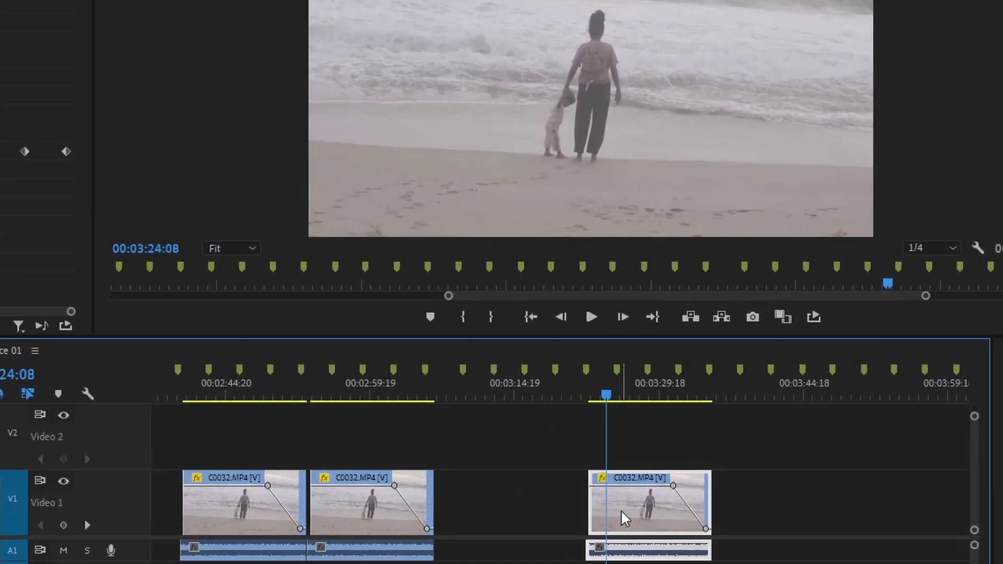
Switch to Premiere Pro and apply a speed of 20% to the C0032.MP4 clip selection through Clip Speed / Duration.
right_click(726, 415)
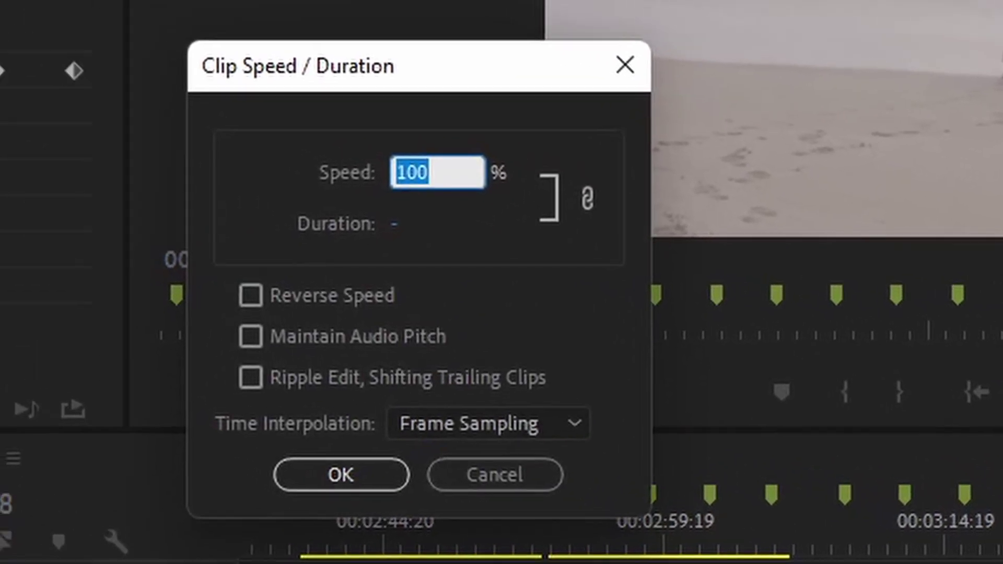
text(20)
key(Tab)
key(Tab)
key(Tab)
key(Tab)
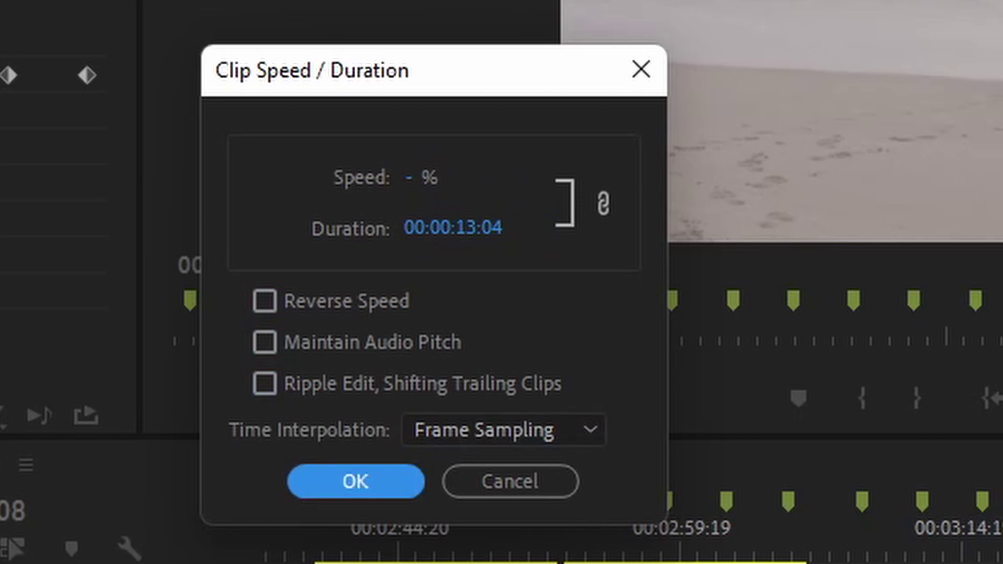
key(Return)
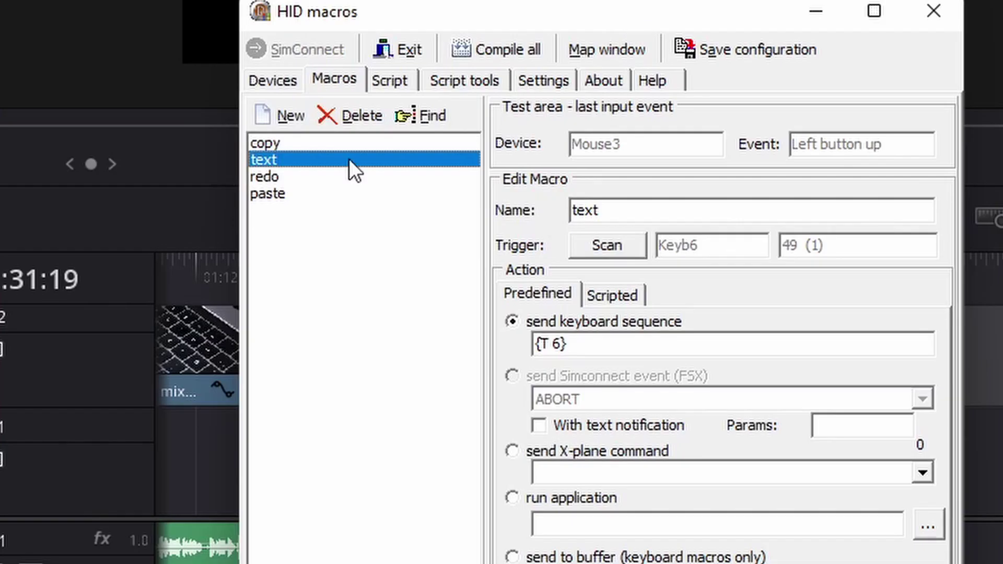
Create a macro named "20% slower" in HID macros and assign the second keyboard's 2 key as its trigger.
click(292, 112)
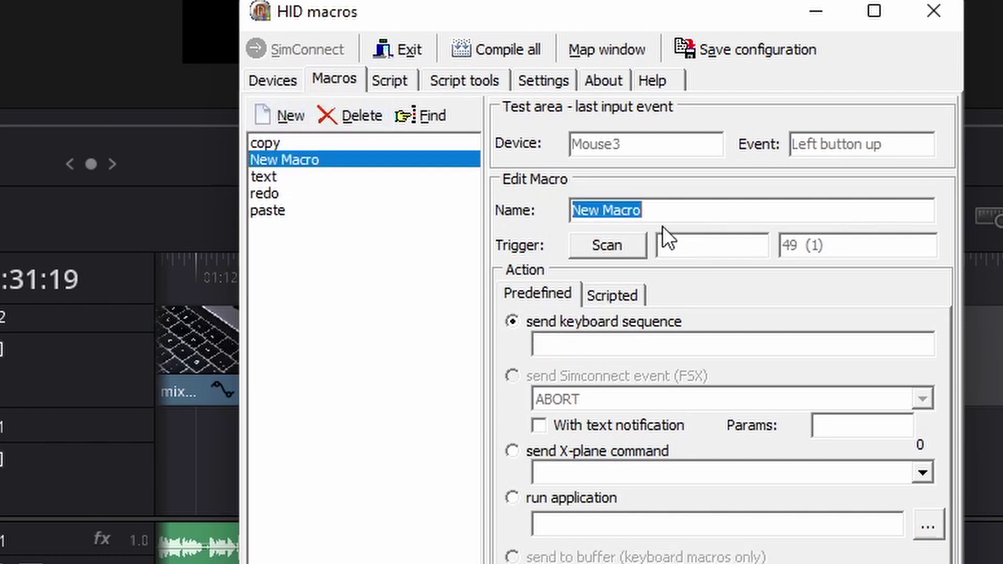
text(20% slower)
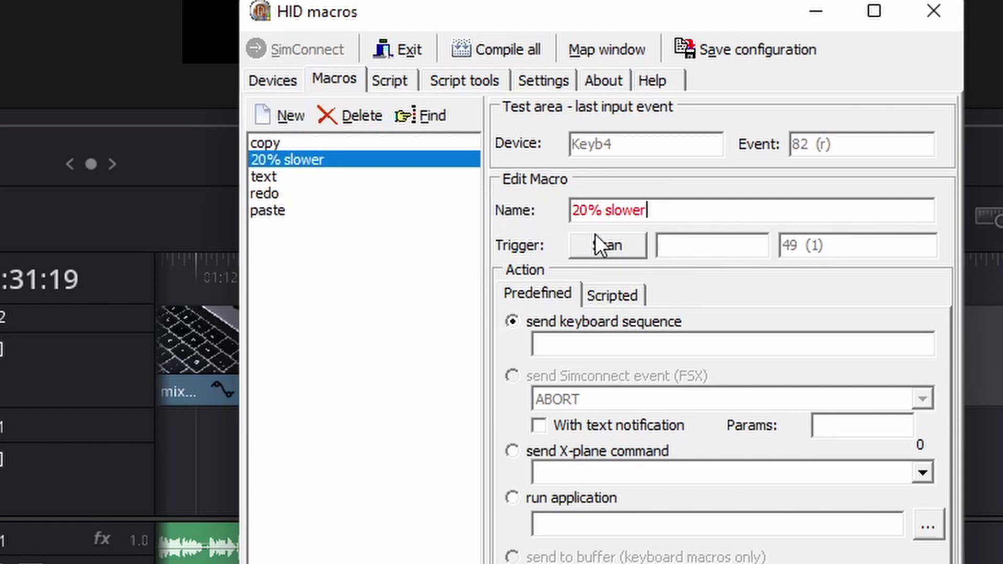
click(613, 252)
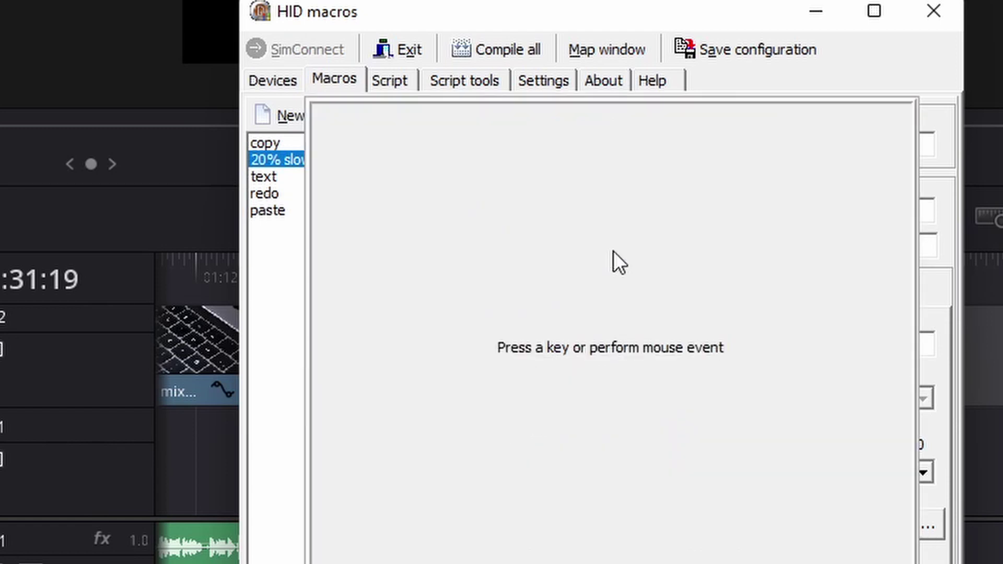
key(2)
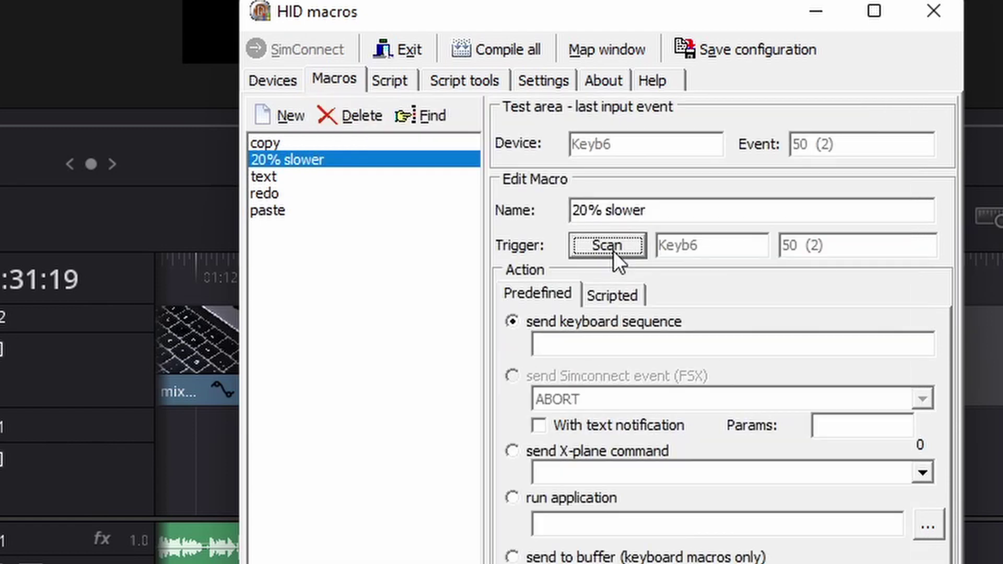
Set the "20% slower" macro's keyboard sequence to ^r(20){TAB 6}~.
click(611, 346)
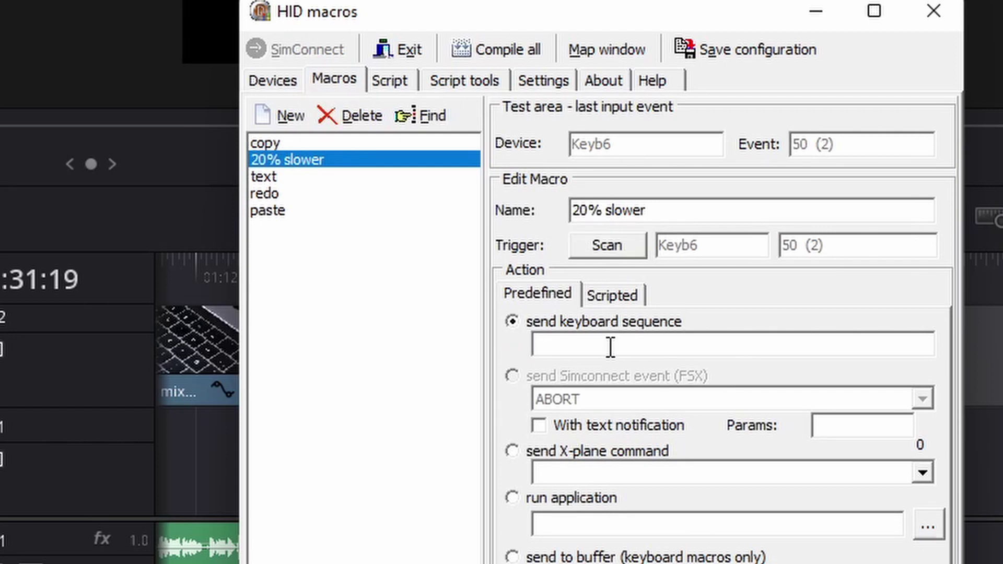
key(shift)
text(^r)
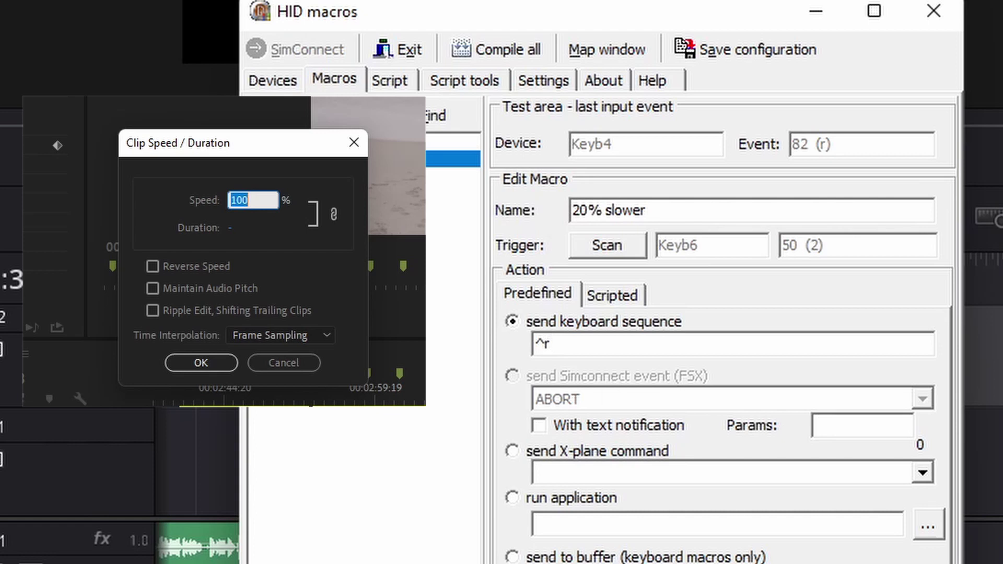
text((20)
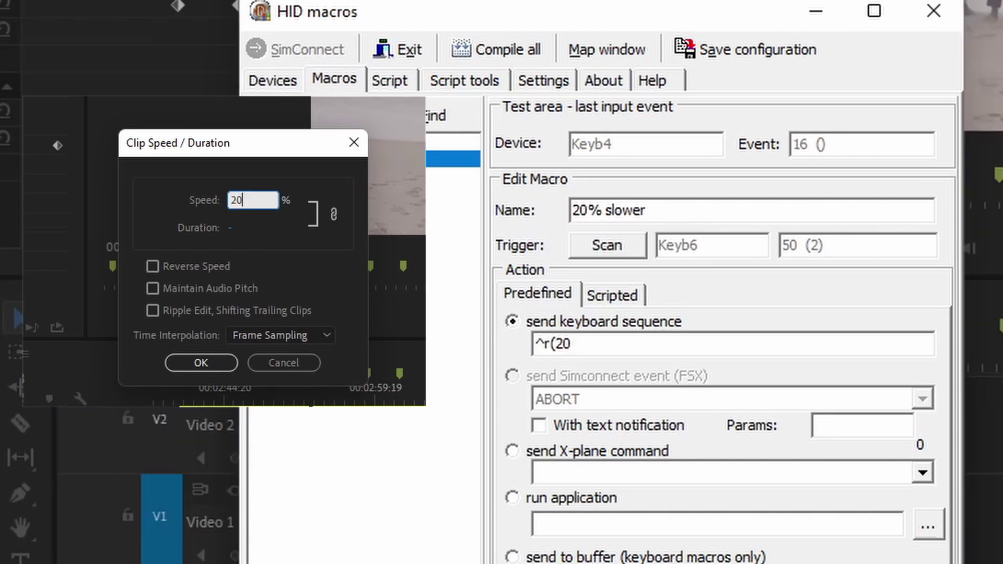
text(){)
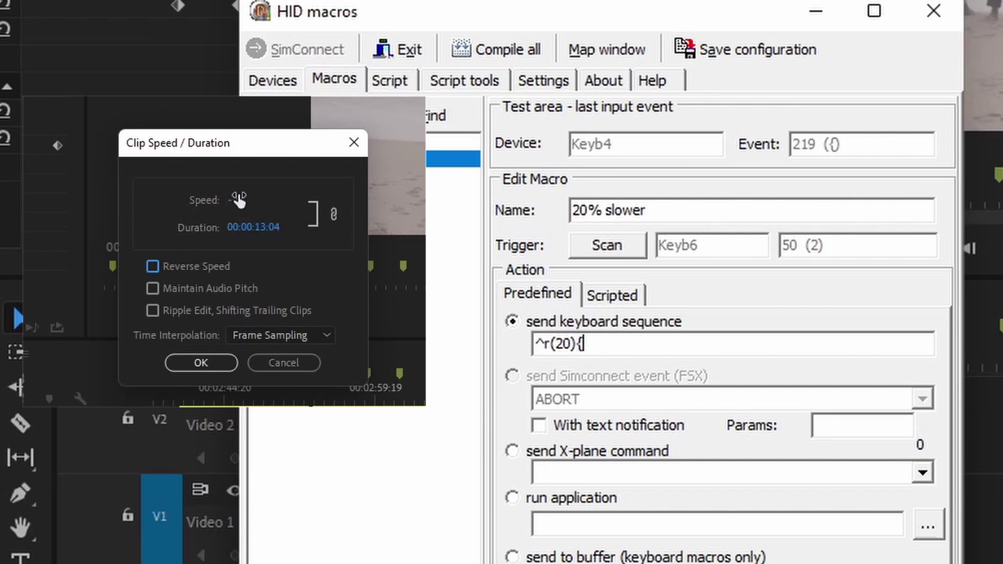
text(TAB )
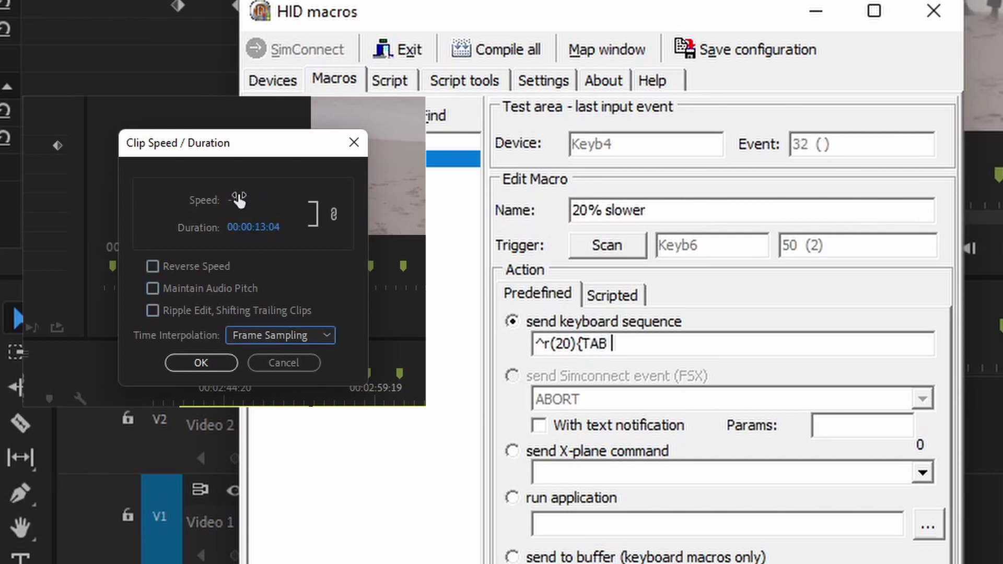
text(6)
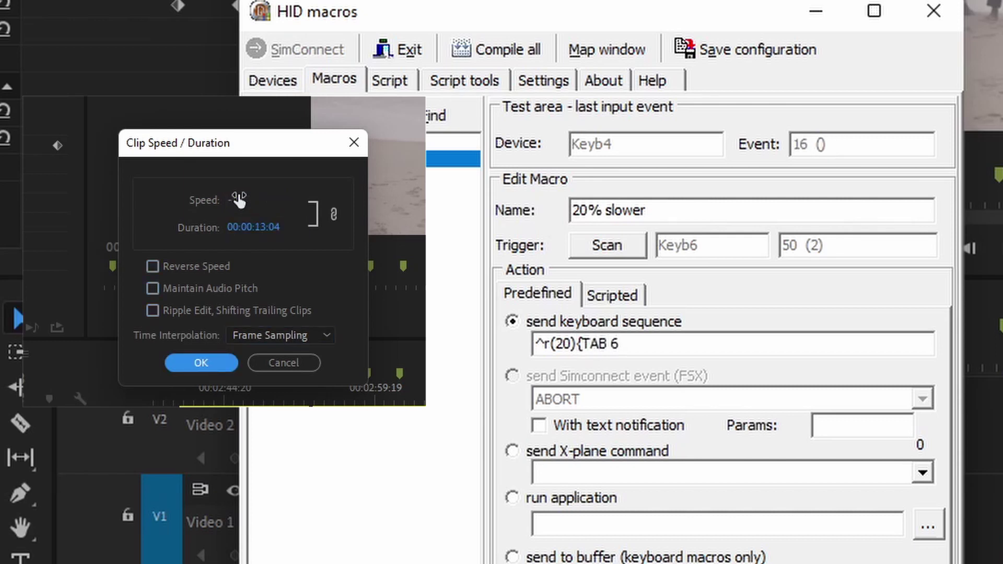
text(}~)
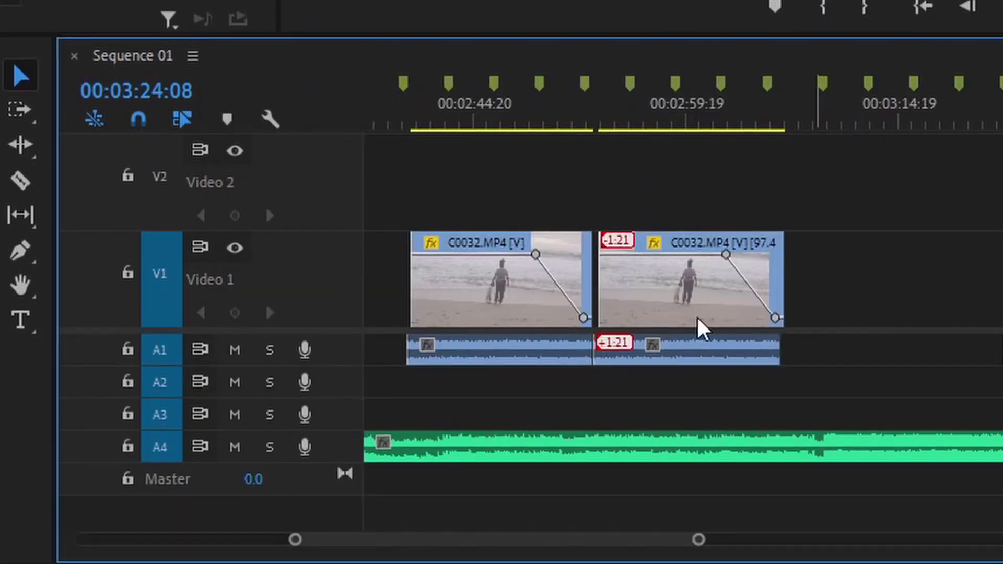
Select the first C0032.MP4 clip in the Premiere Pro timeline and run the "20% slower" macro on it.
click(537, 298)
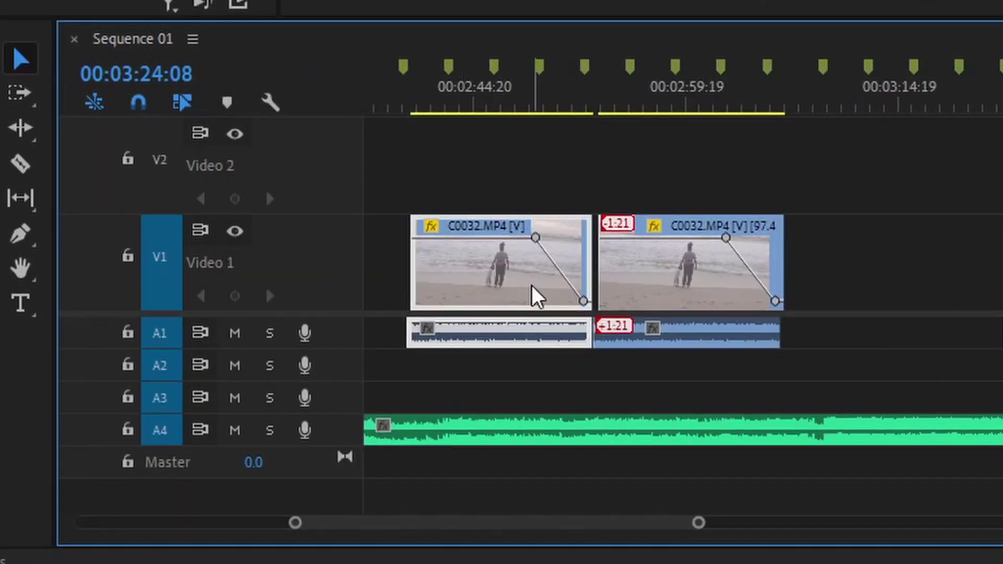
key(ctrl+r)
key(Return)
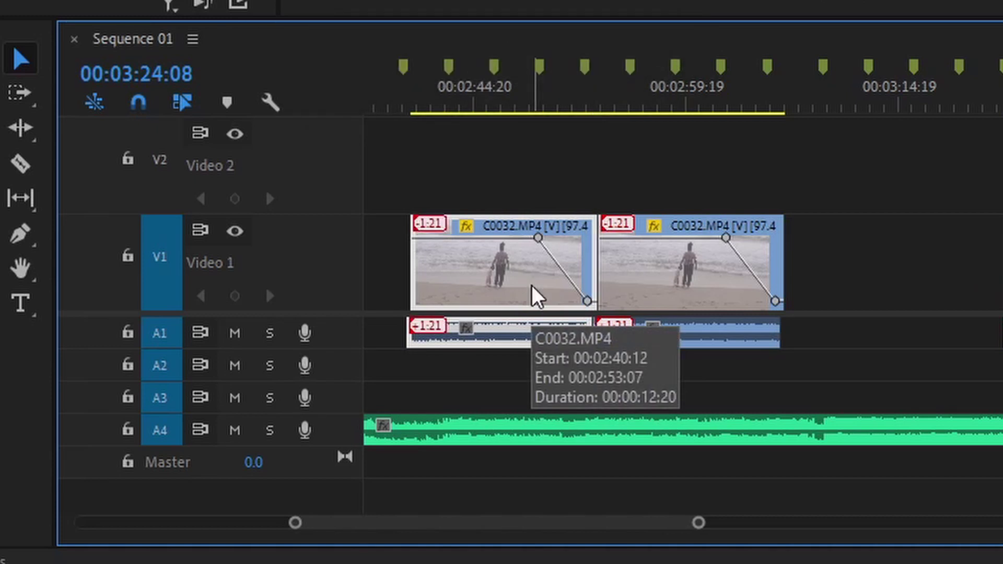